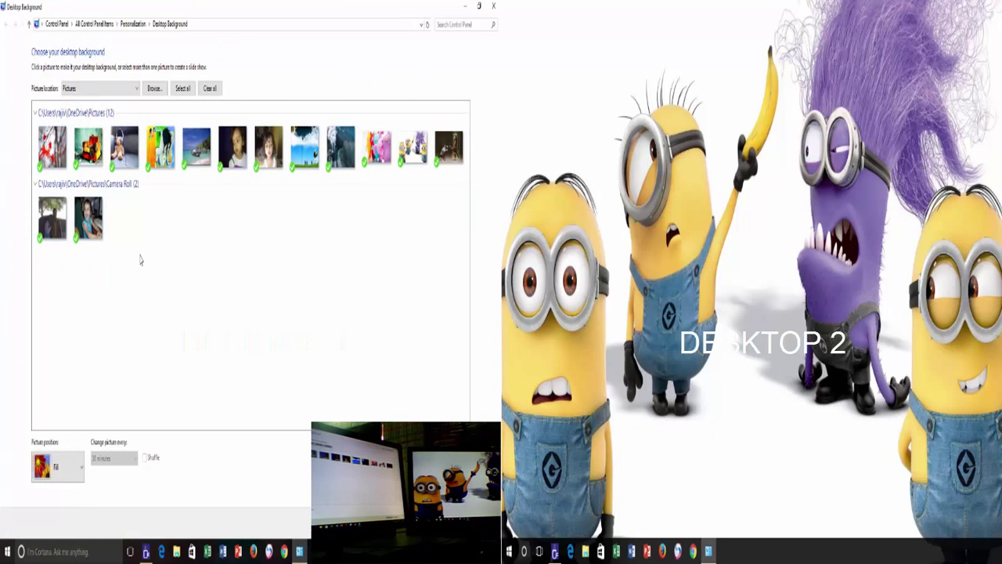
Step: Assign the third picture, the toy characters, to monitor 2 and close the Desktop Background panel
right_click(158, 147)
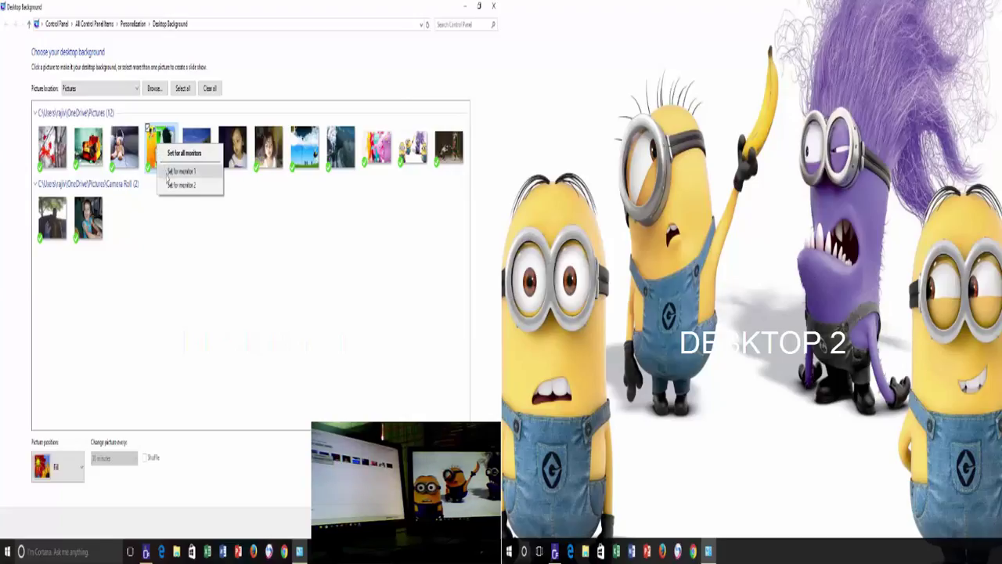
right_click(125, 146)
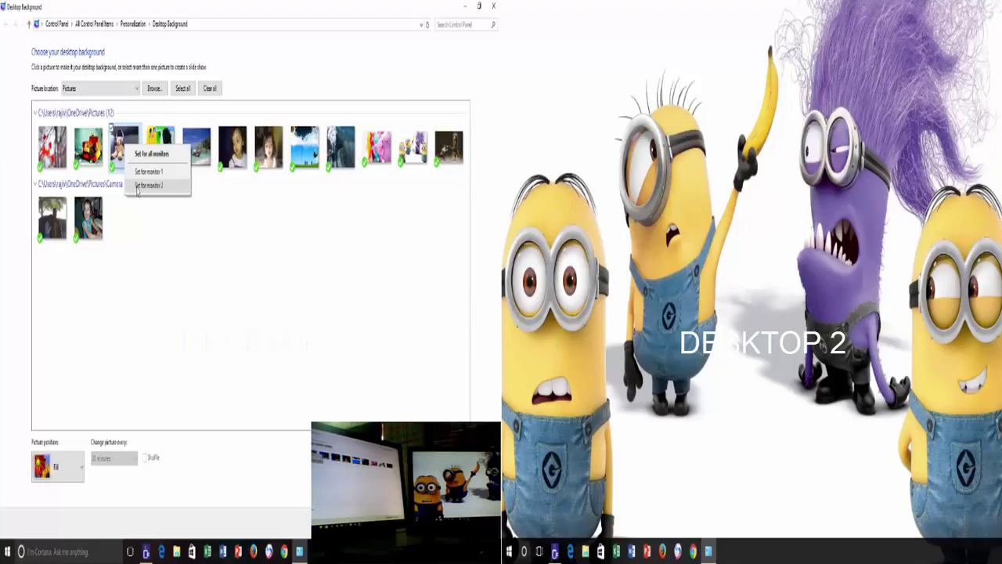
left_click(137, 187)
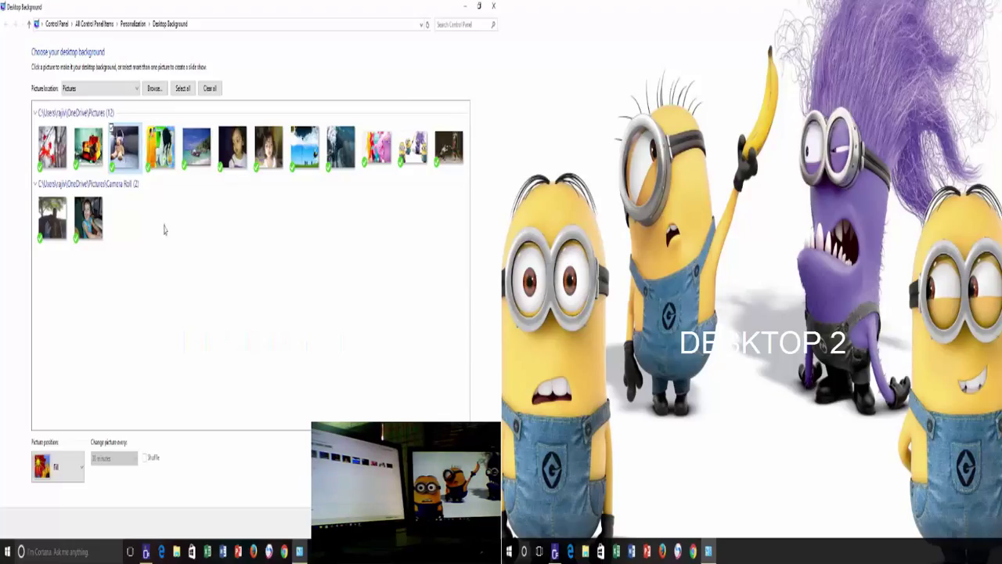
left_click(494, 7)
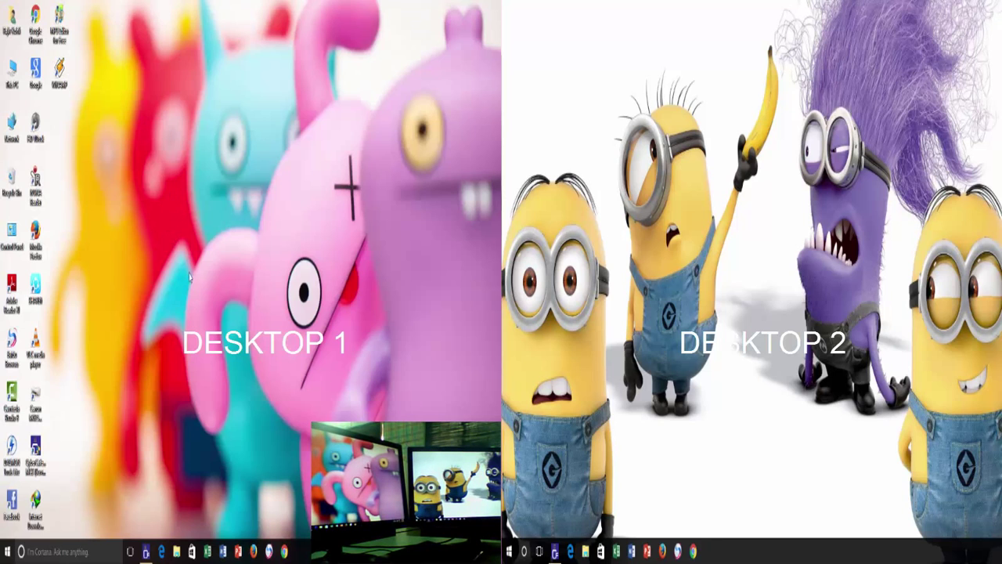
right_click(169, 195)
left_click(196, 359)
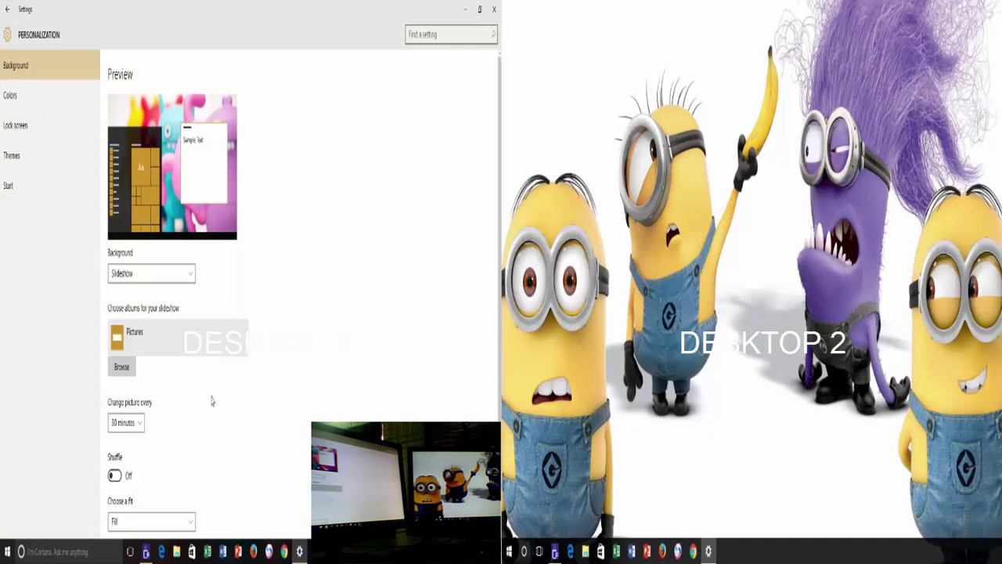
scroll(211, 401, "down", 1)
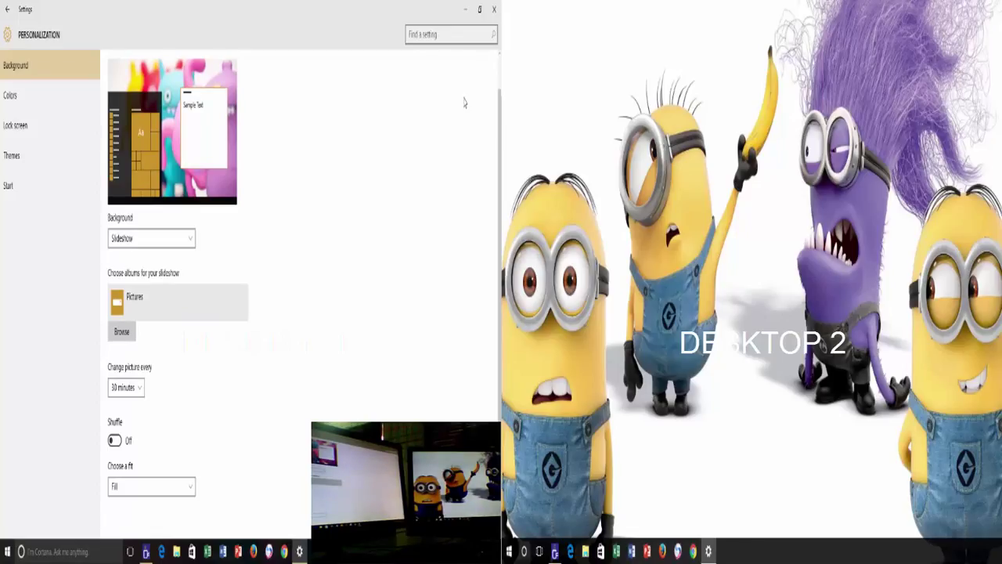
left_click(494, 10)
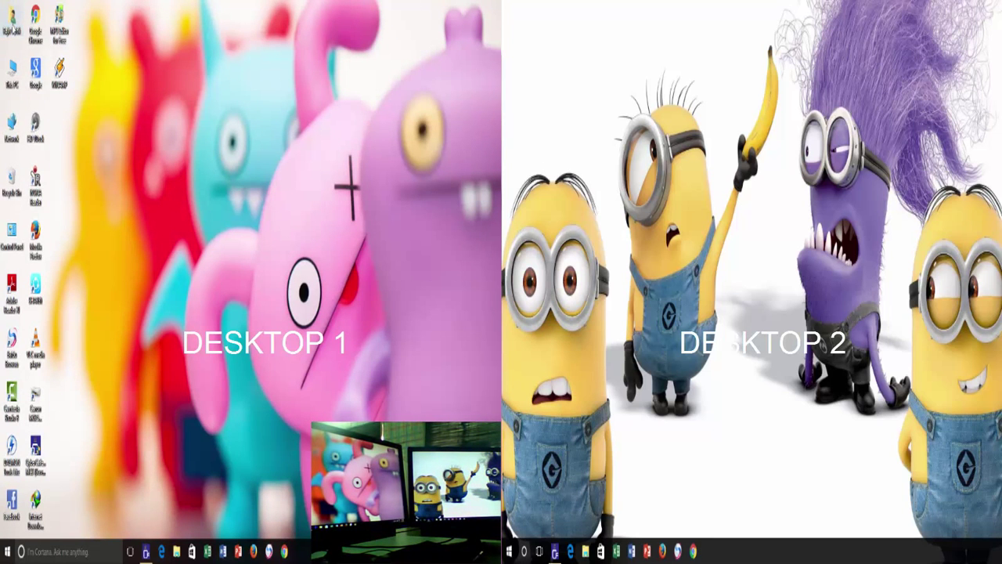
Step: Open the Pictures folder from This PC in File Explorer
double_click(12, 19)
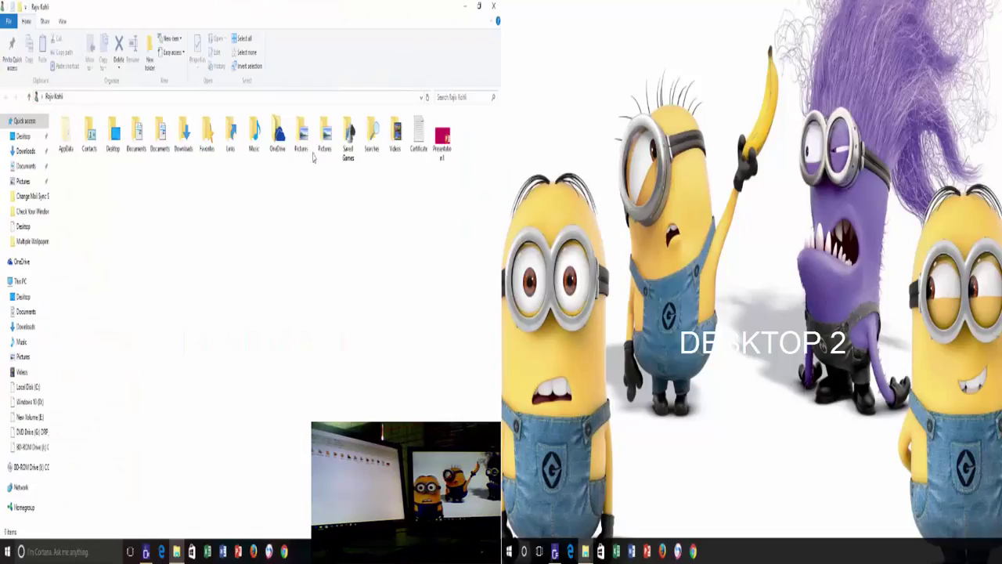
double_click(322, 145)
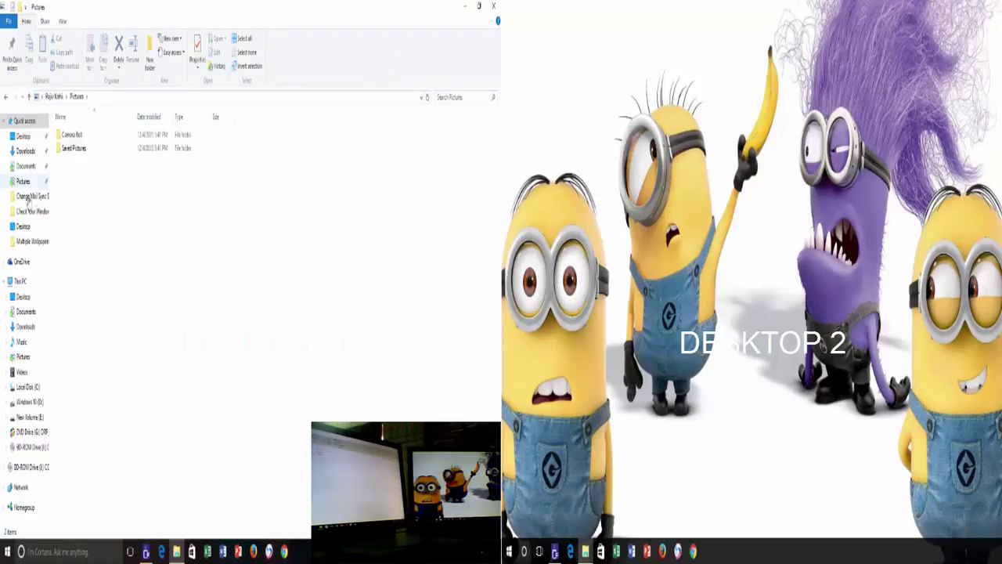
left_click(22, 358)
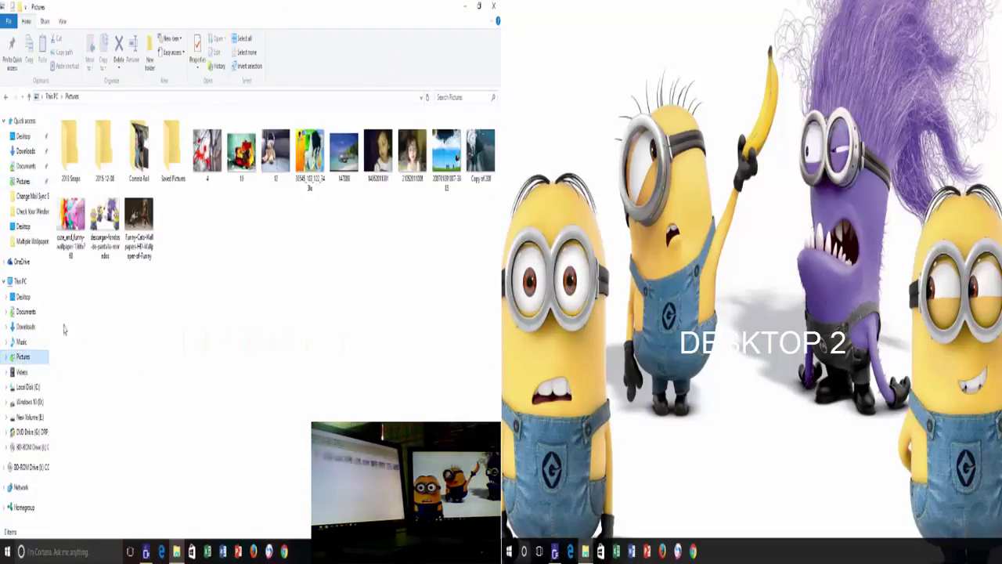
Step: Select image 13 and the fourth image and set them as the desktop background
left_click(241, 155)
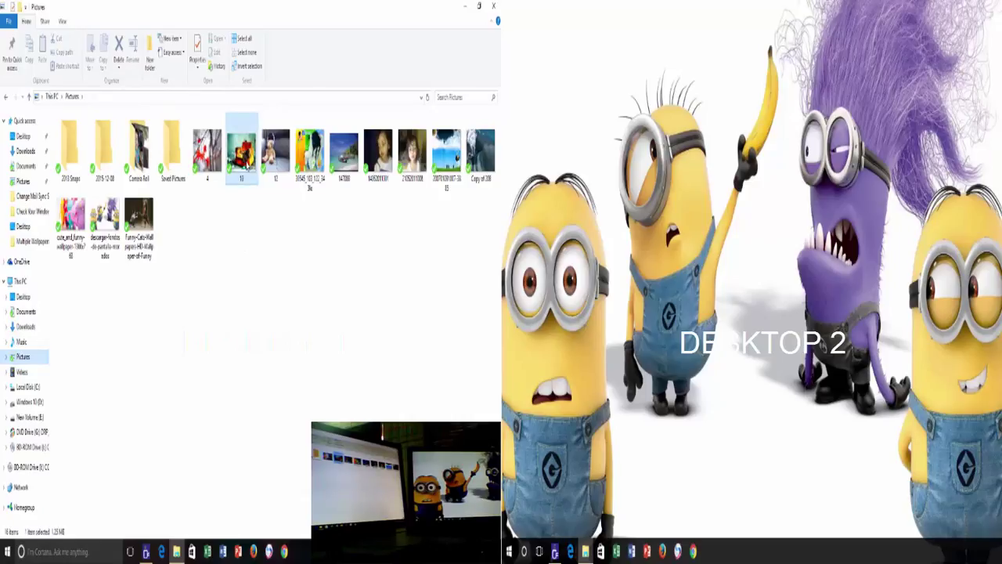
left_click(310, 156)
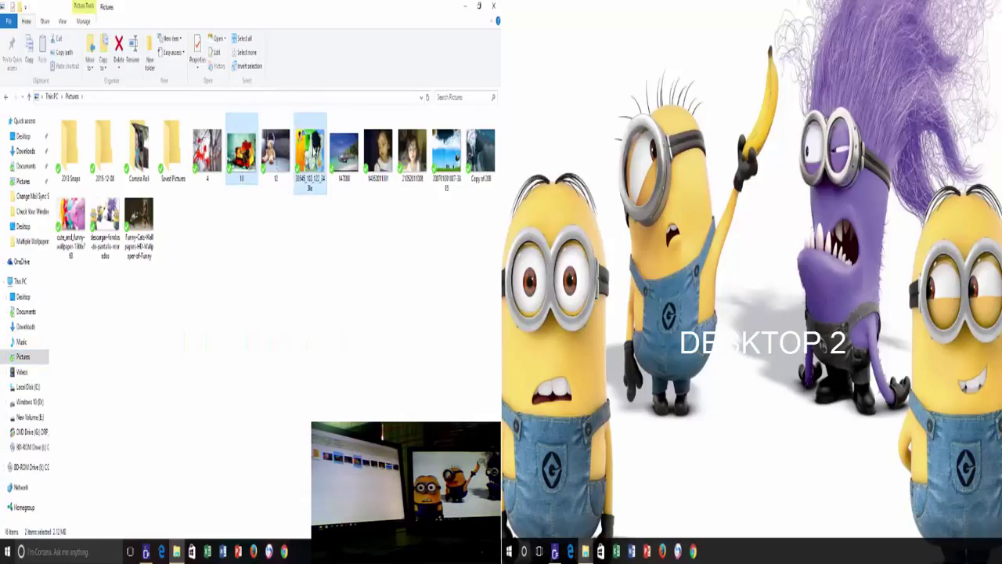
right_click(238, 155)
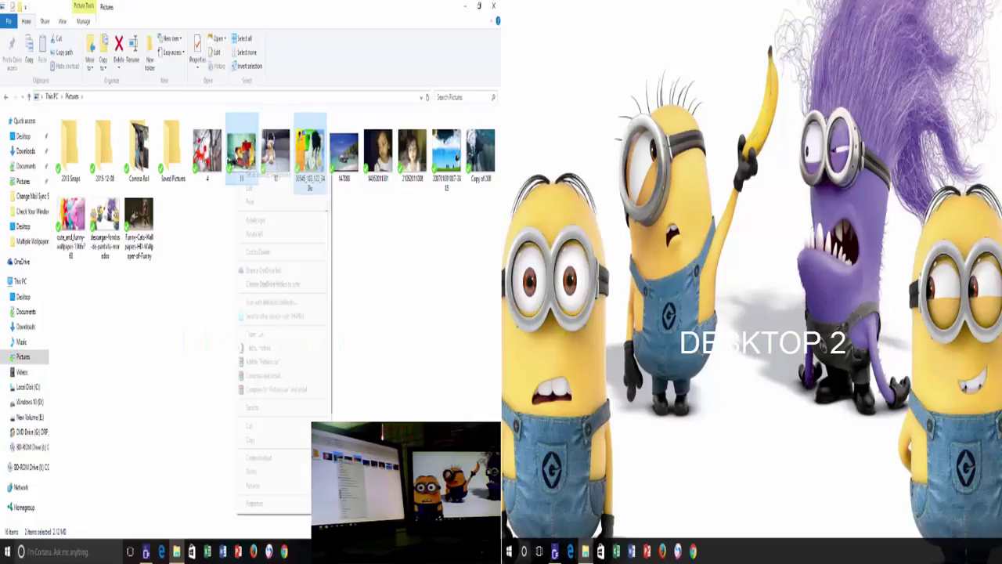
left_click(248, 177)
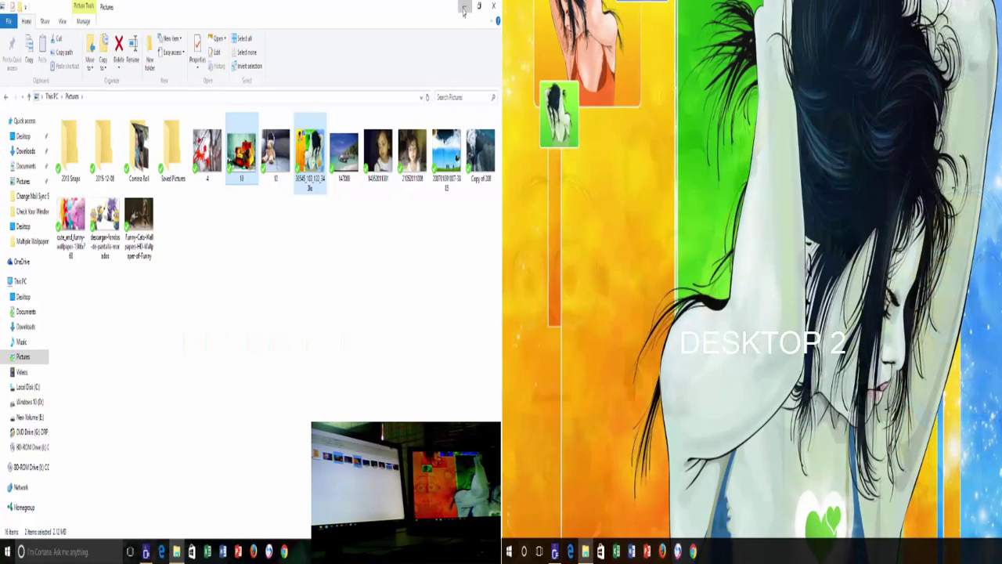
Step: Minimize Explorer and advance each monitor's wallpaper twice with Next desktop background
left_click(464, 8)
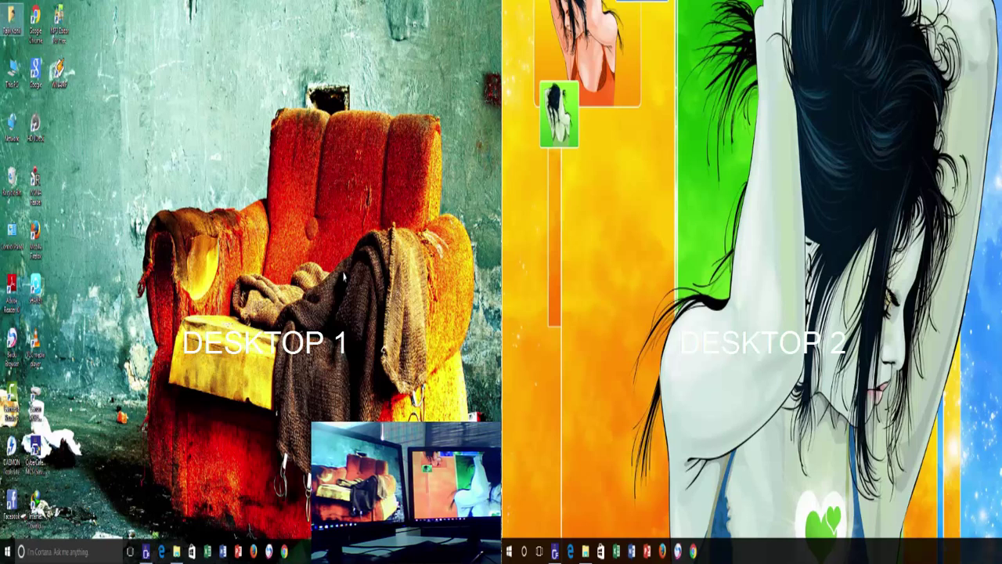
right_click(262, 144)
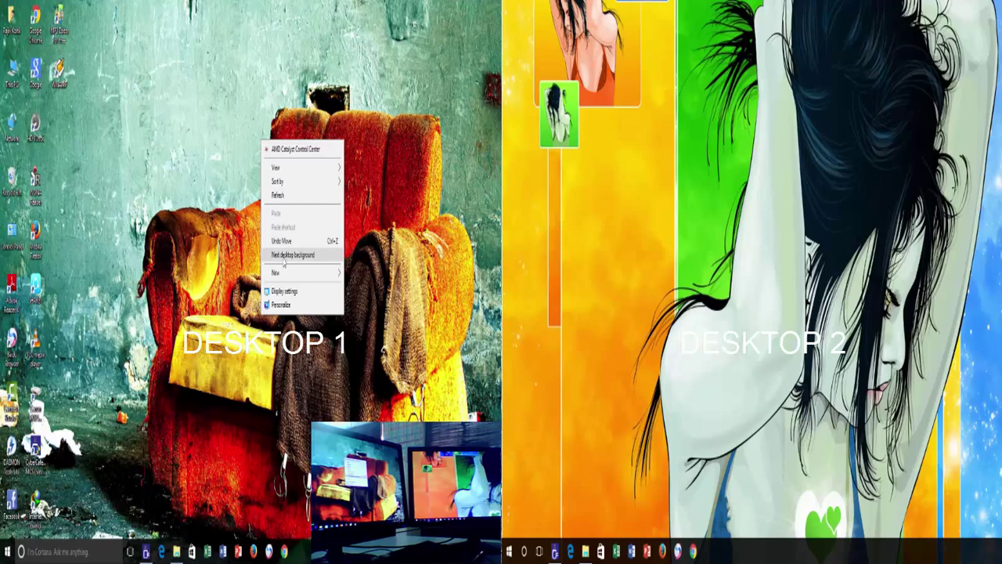
left_click(283, 258)
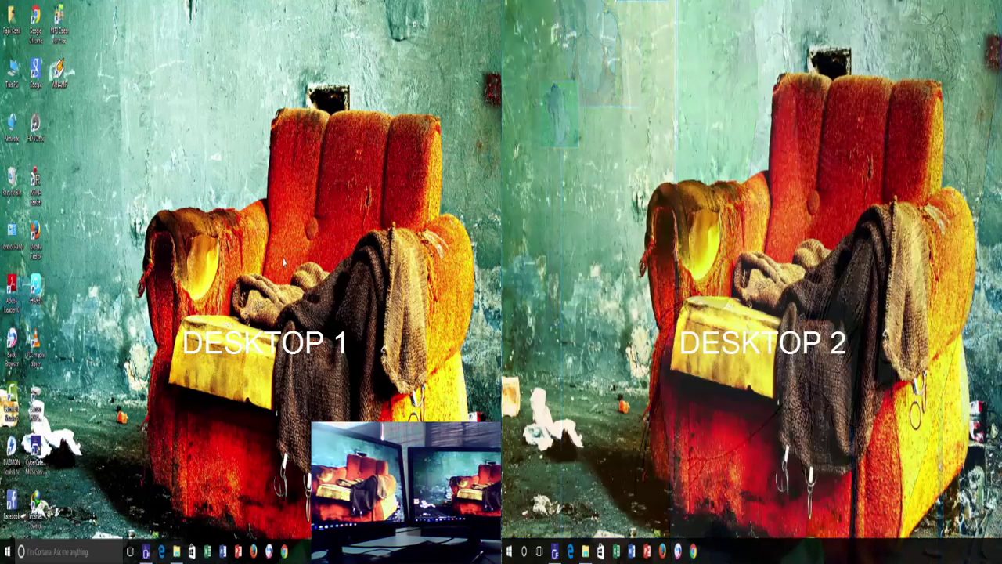
right_click(657, 209)
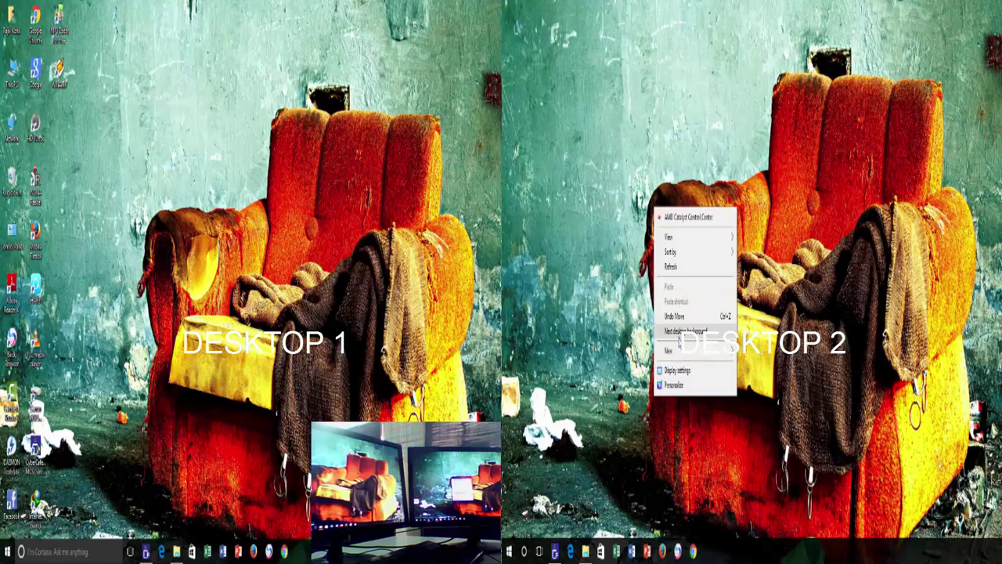
left_click(685, 331)
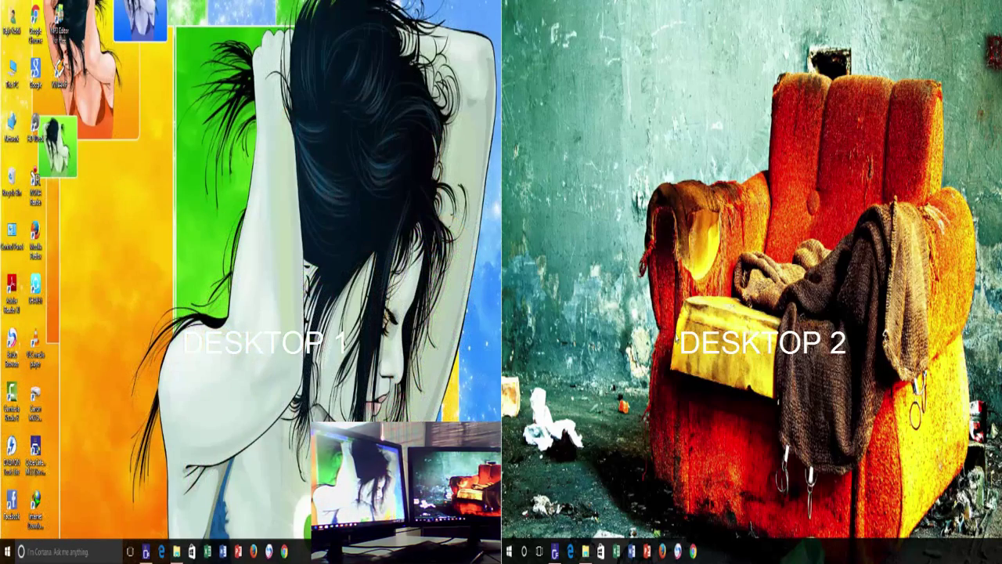
right_click(374, 213)
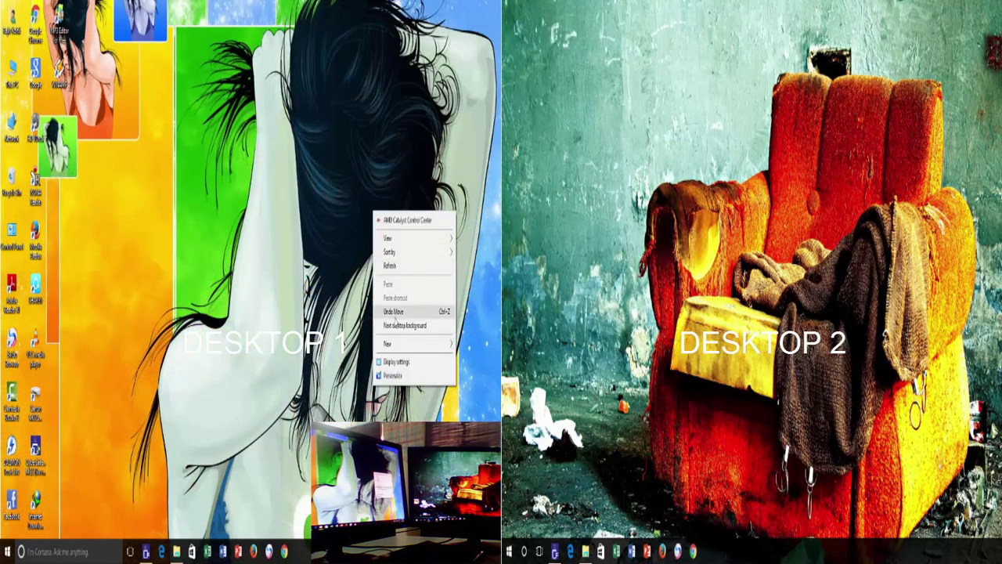
left_click(397, 325)
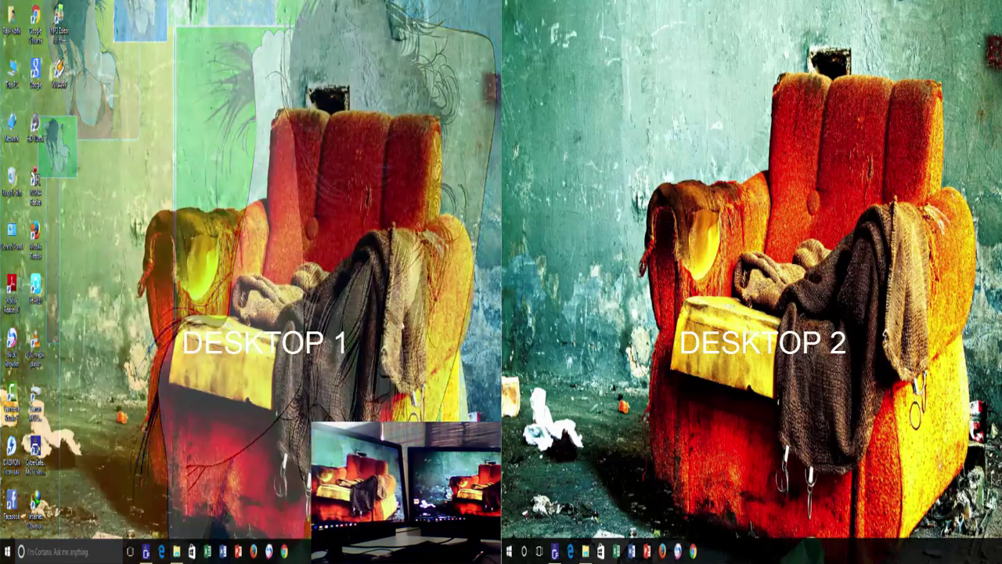
right_click(663, 231)
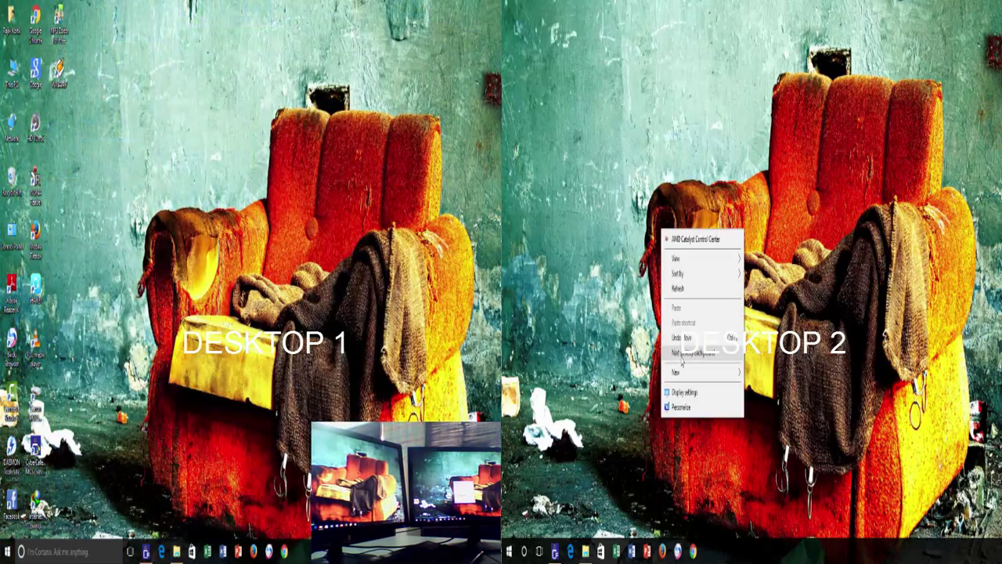
left_click(681, 354)
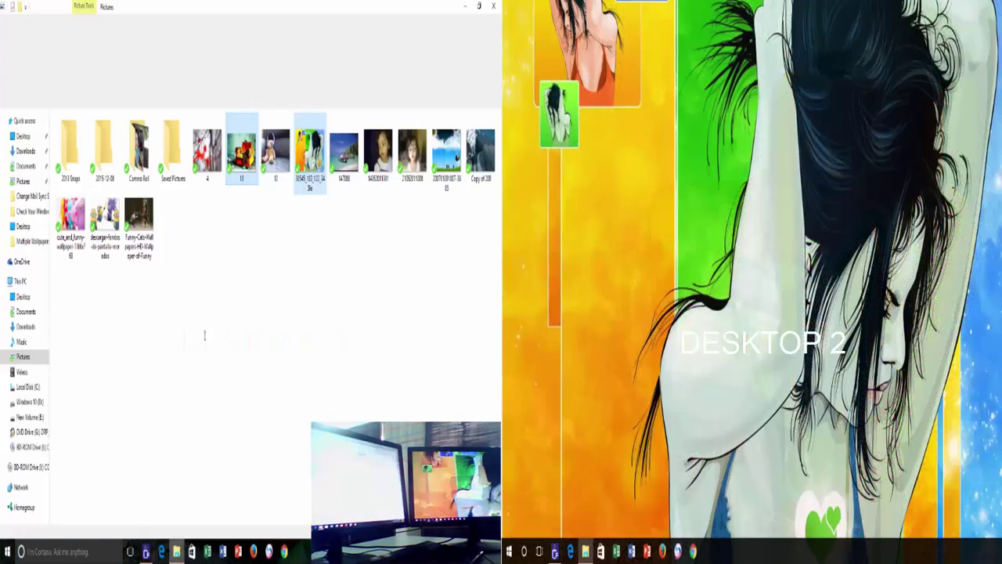
Step: Select images 4 through the last in Pictures and set them all as desktop background
left_click(208, 153)
left_click(138, 227, "shift")
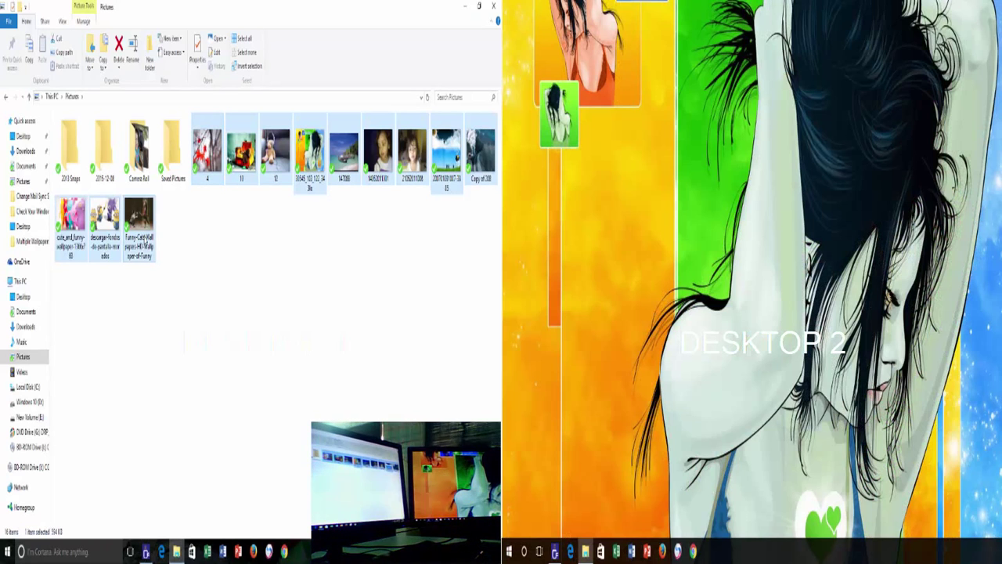
right_click(207, 149)
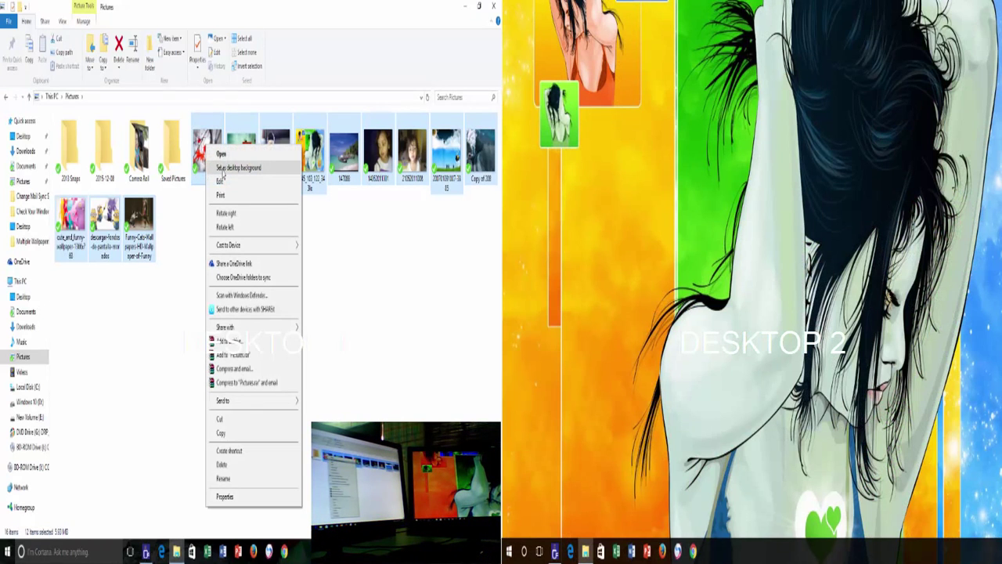
left_click(222, 170)
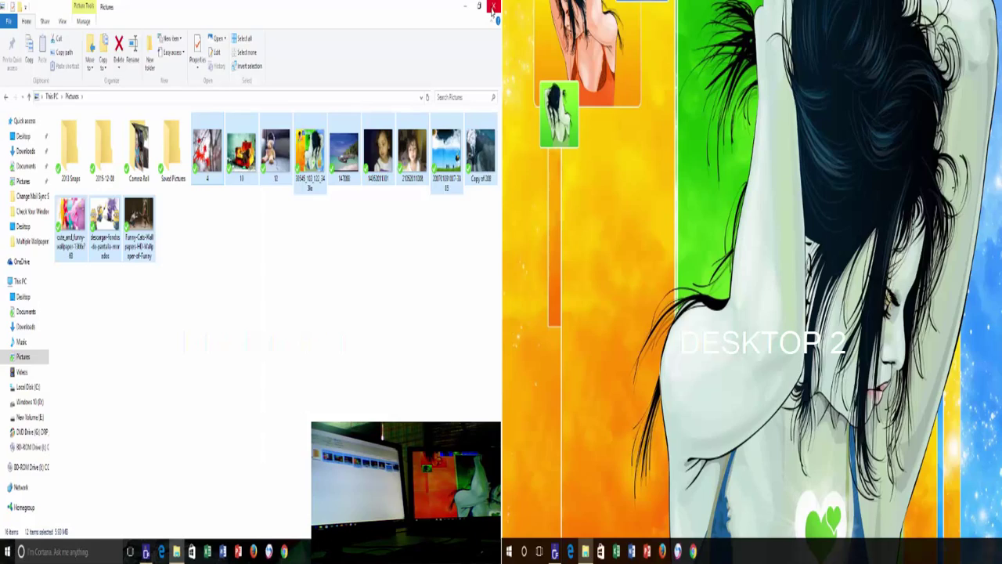
Step: Close the Pictures window, advance both desktops' wallpapers twice each, then open Personalize
left_click(492, 8)
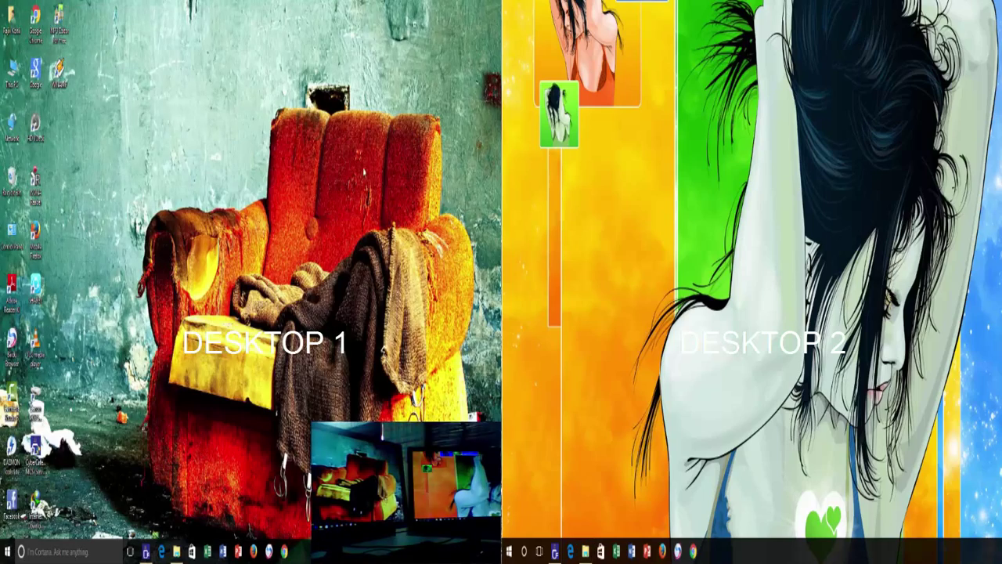
right_click(322, 184)
left_click(348, 292)
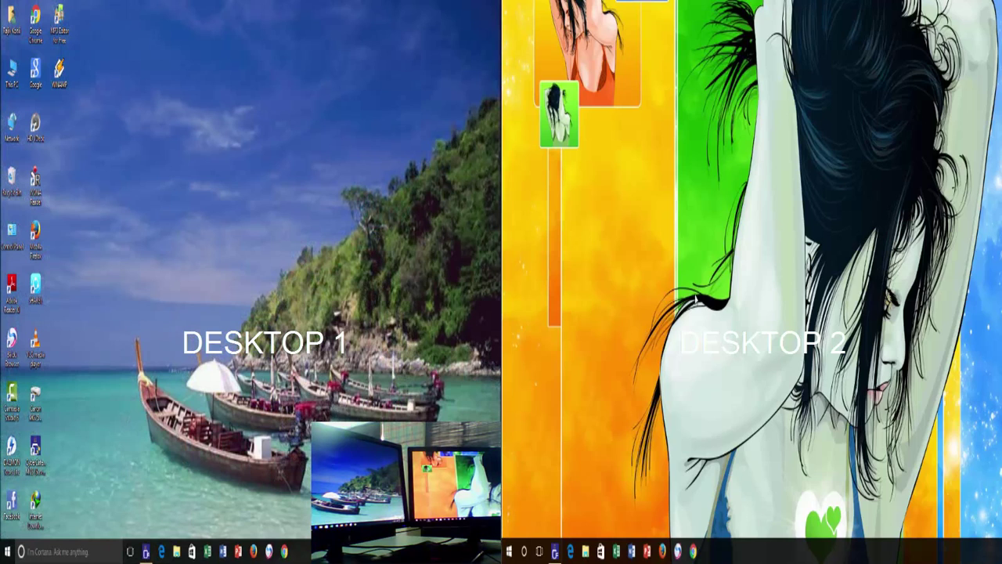
right_click(677, 236)
left_click(703, 358)
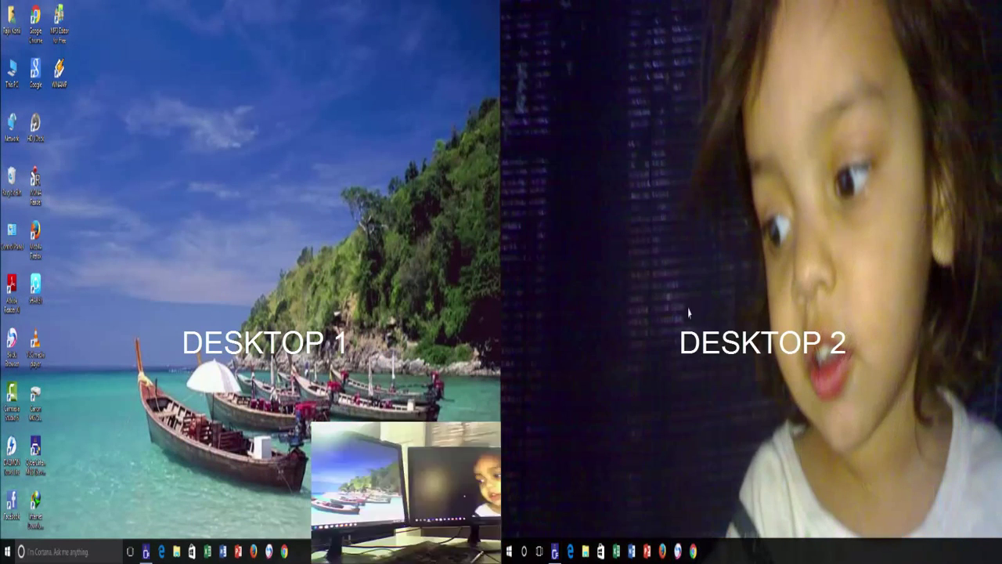
right_click(321, 175)
left_click(339, 288)
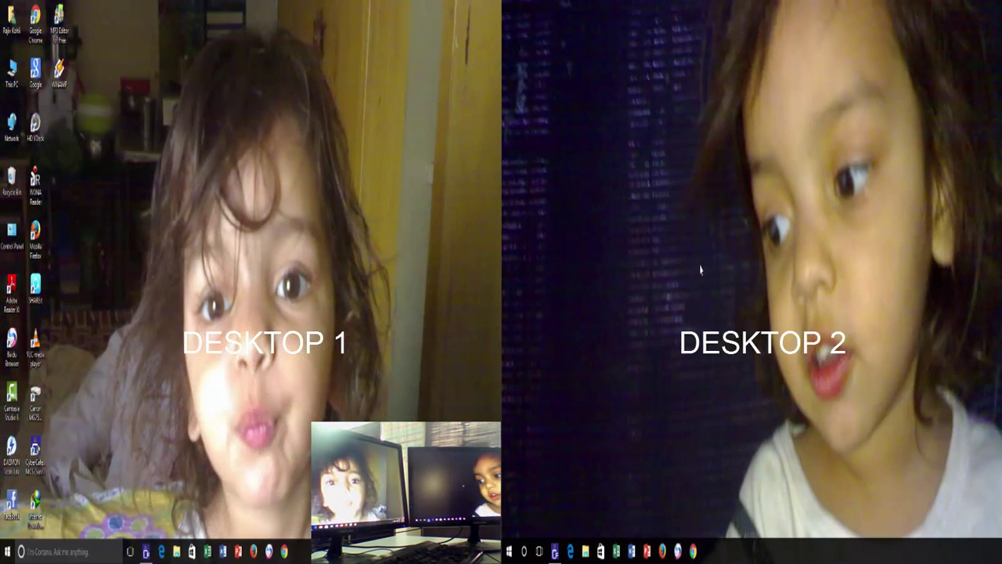
right_click(701, 269)
left_click(728, 389)
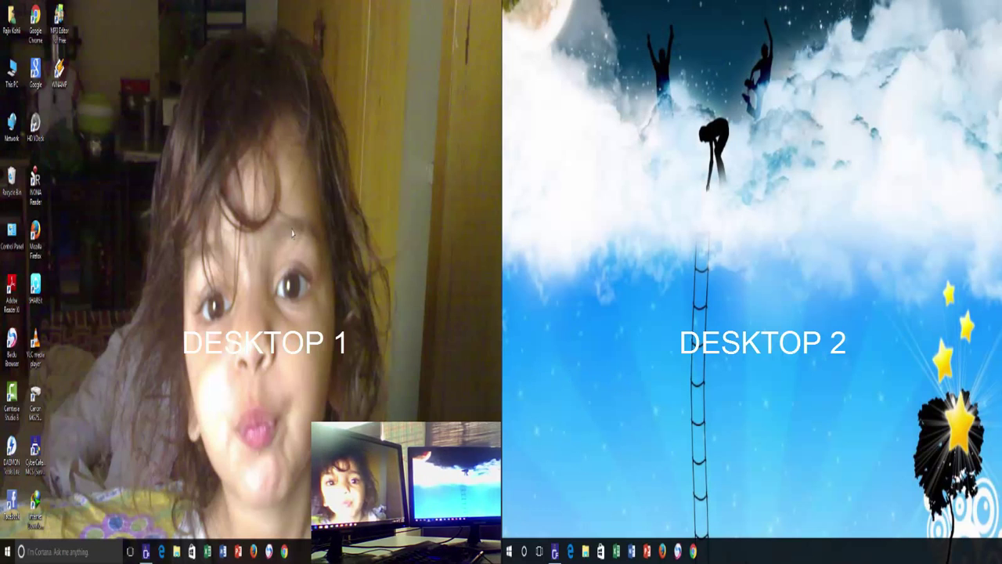
right_click(257, 177)
left_click(278, 345)
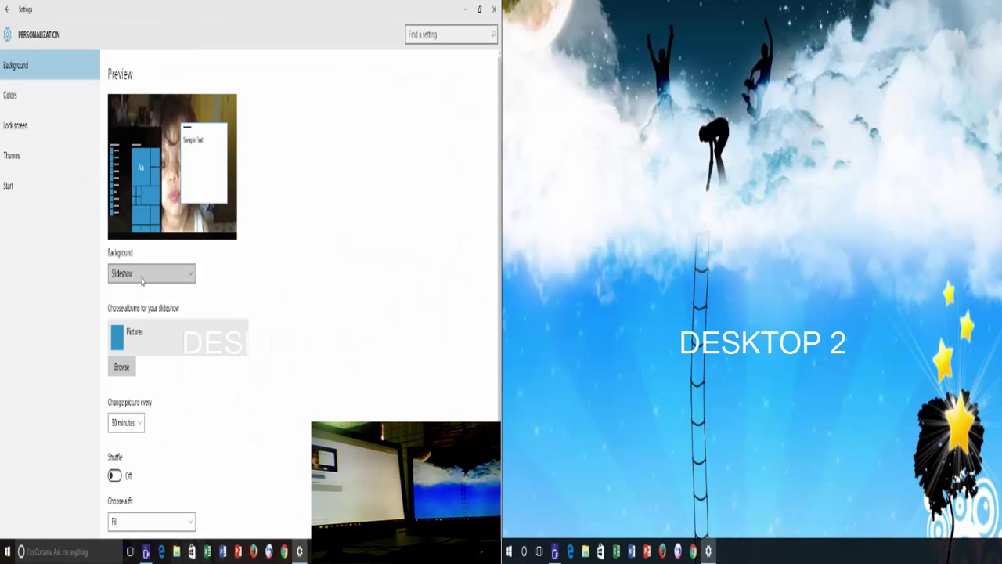
Step: Switch the background to a single Picture, then reopen Personalization and set it back to Slideshow
left_click(130, 276)
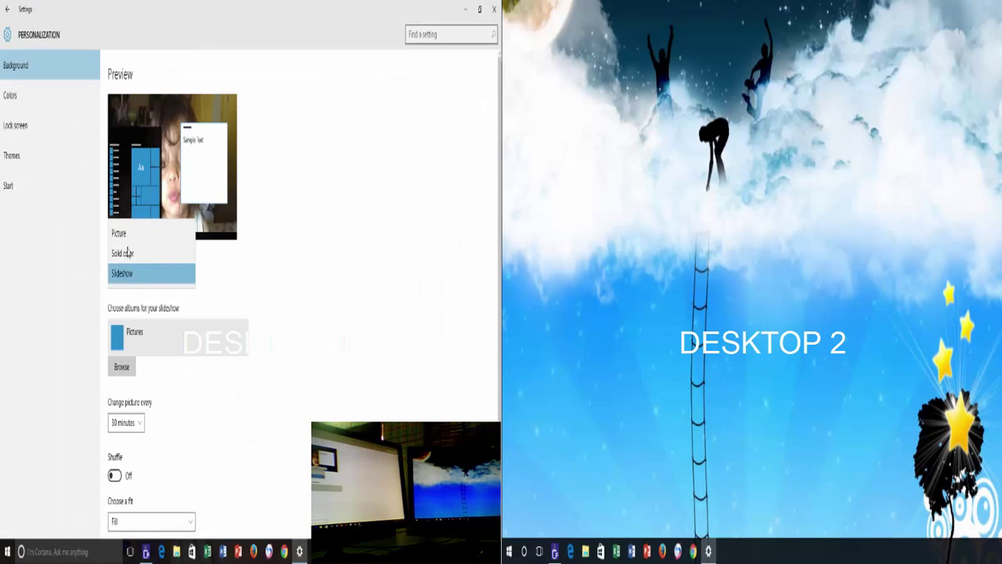
left_click(122, 234)
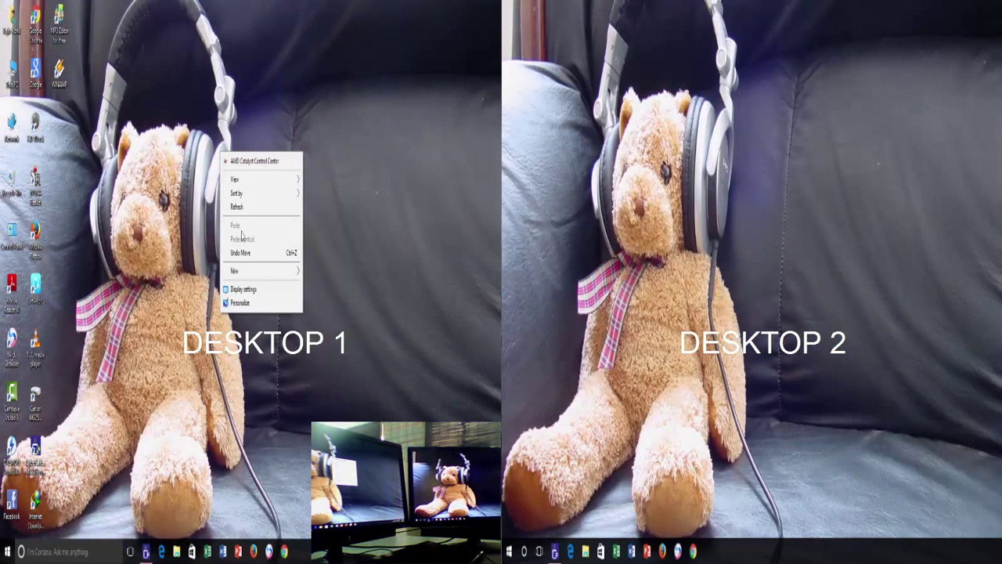
left_click(241, 303)
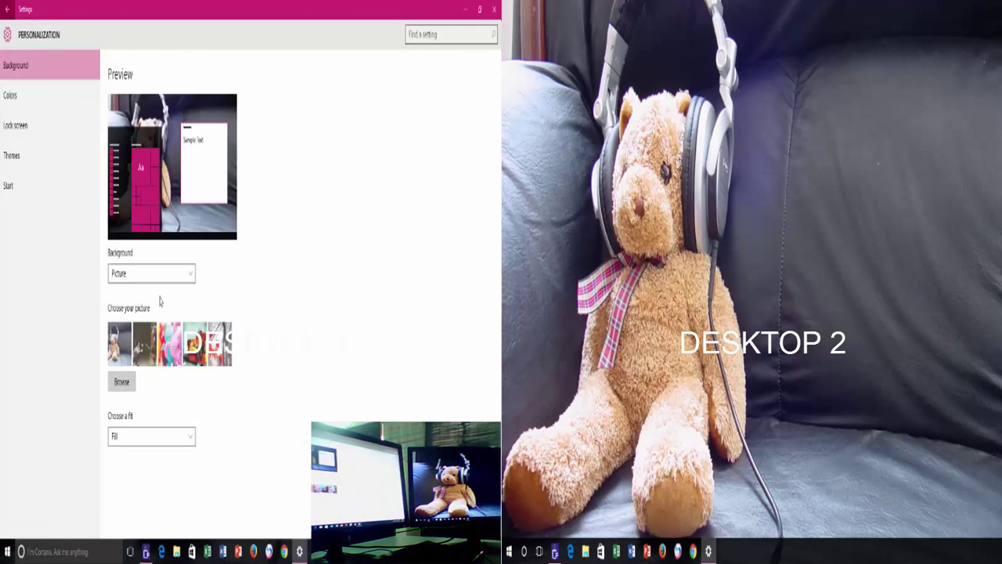
left_click(143, 273)
left_click(123, 313)
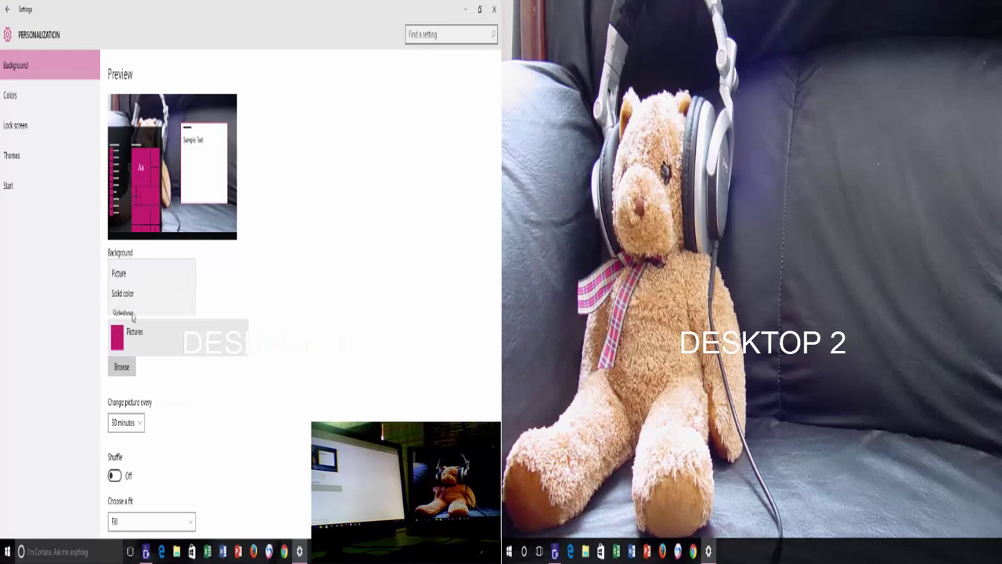
Step: Browse to the Pictures folder and choose it as the slideshow album
left_click(123, 366)
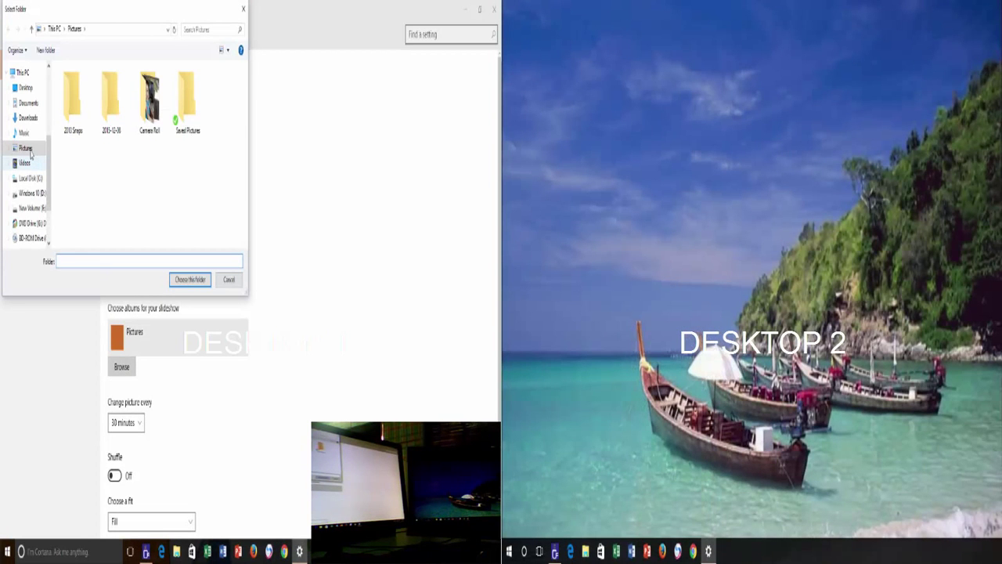
left_click(30, 154)
left_click(190, 280)
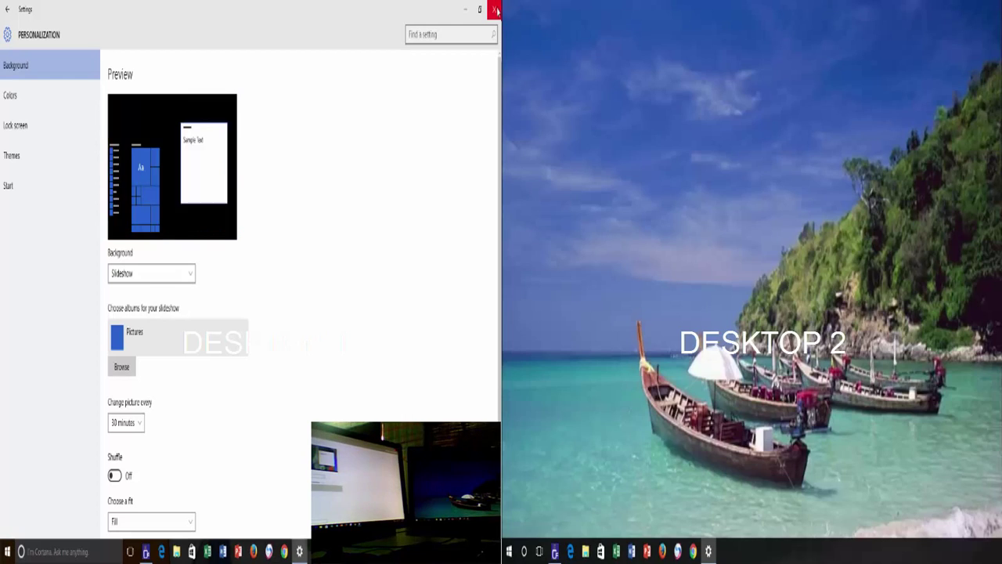
Step: Close Settings, then advance Desktop 1's wallpaper twice and Desktop 2's once
left_click(495, 10)
right_click(261, 194)
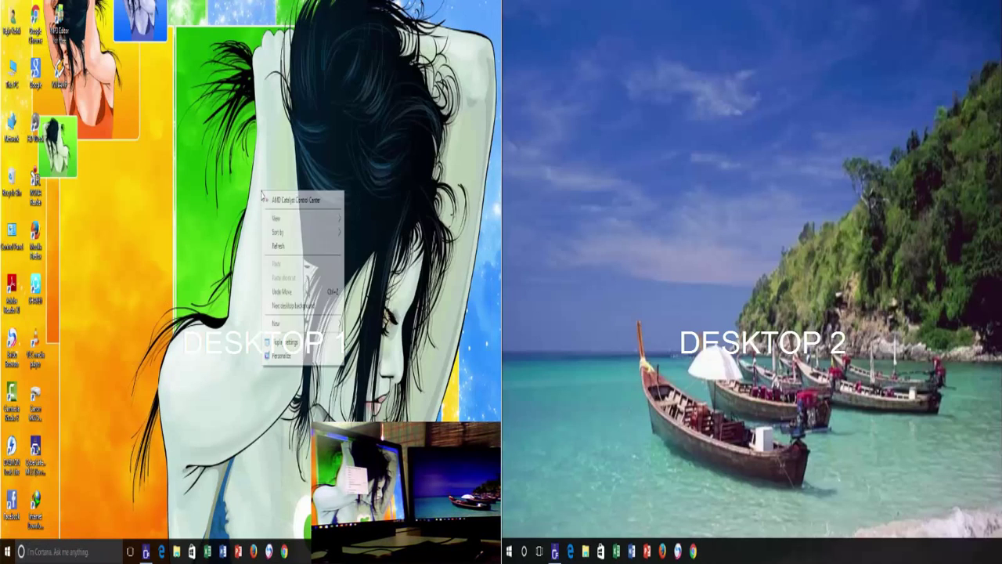
left_click(295, 302)
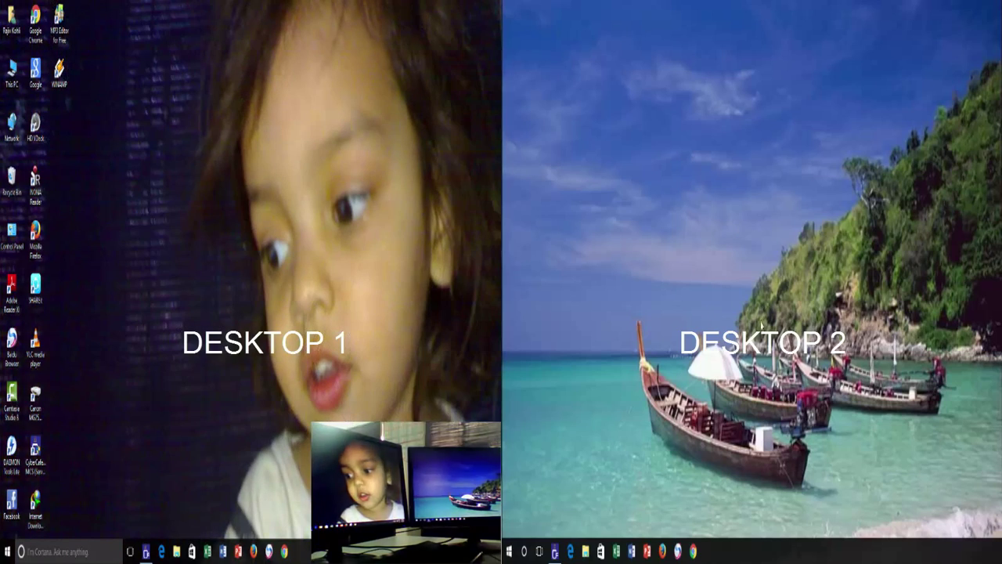
right_click(737, 226)
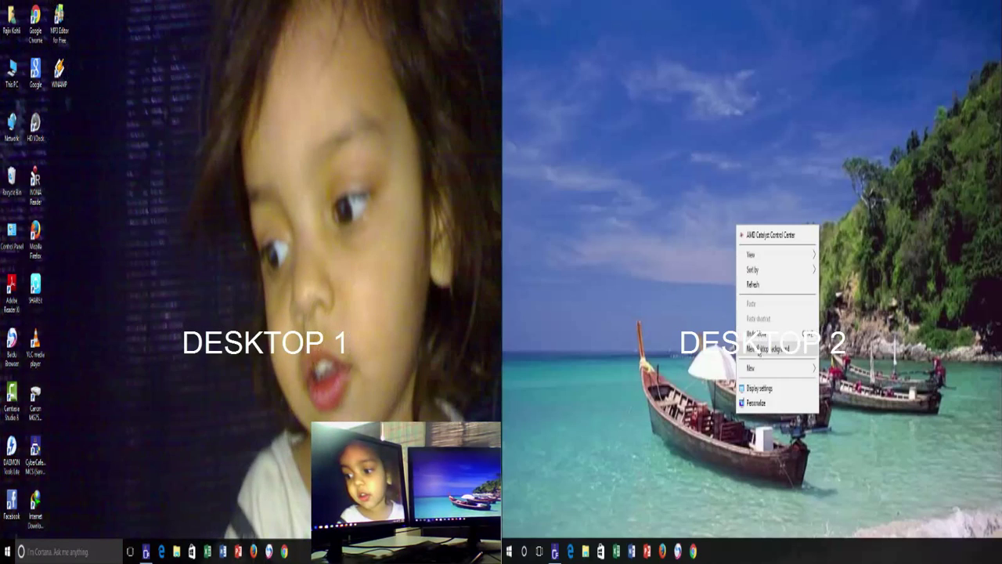
left_click(764, 349)
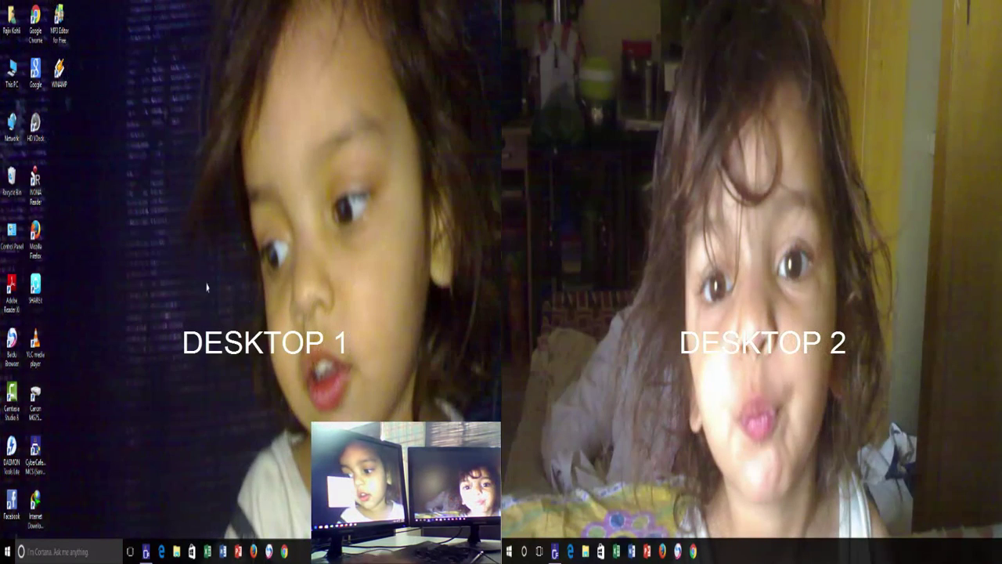
right_click(205, 270)
left_click(215, 380)
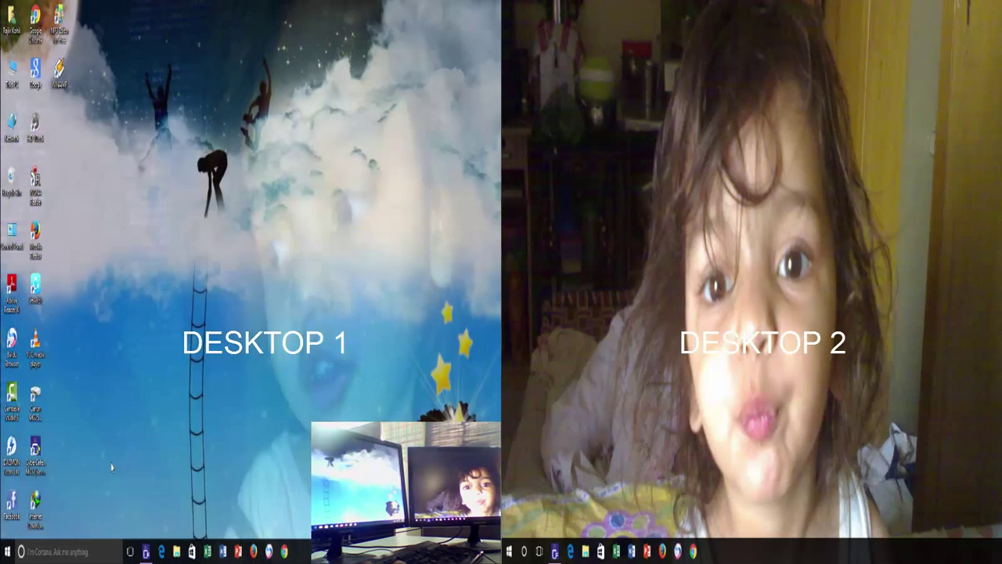
Step: Run 'control /name Microsoft.Personalization /page pageWallpaper' from the Win+R Run box
key("super+r")
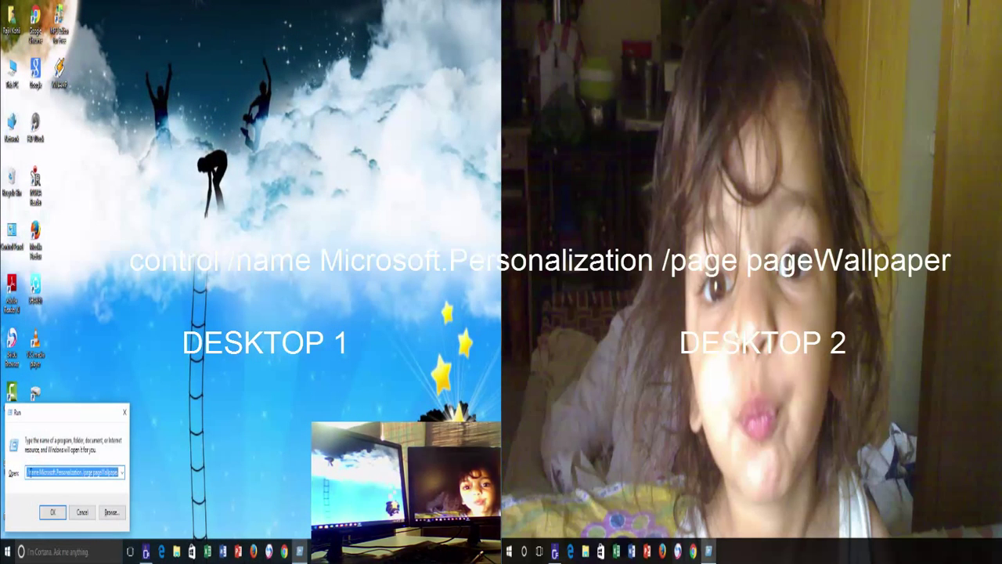
left_click(47, 473)
left_click_drag(26, 472, 39, 472)
left_click(40, 473)
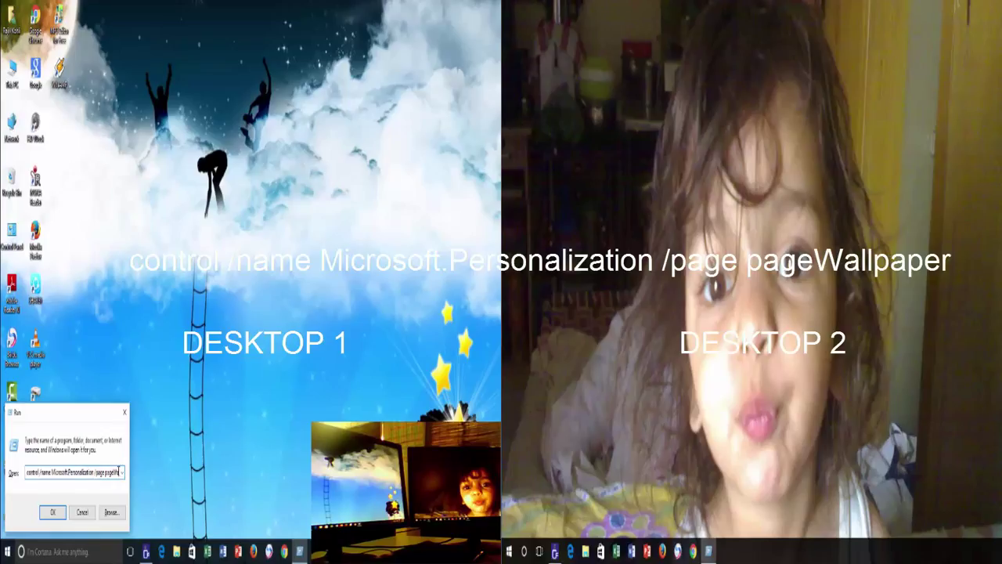
key("Return")
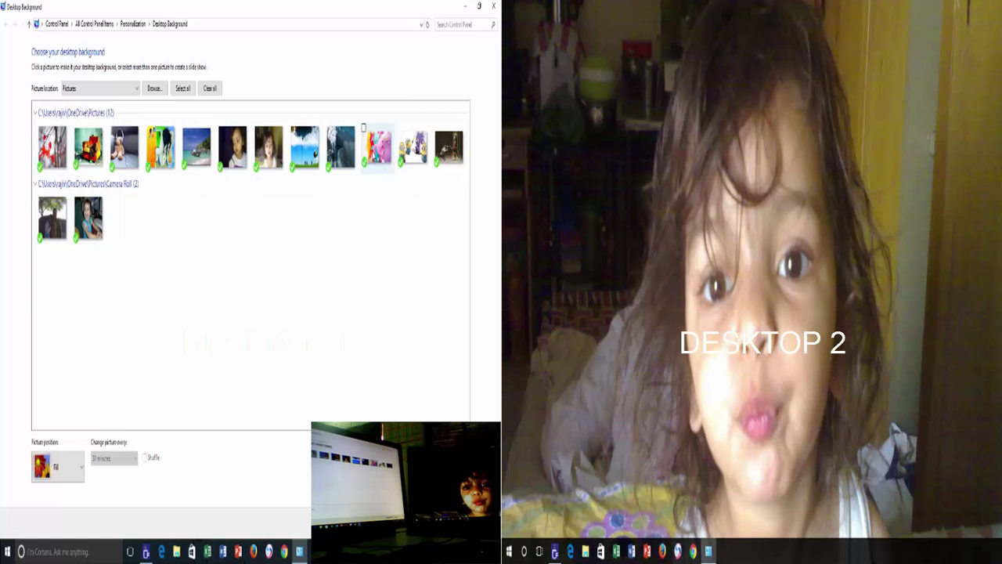
Step: Set the pink monster picture for monitor 1 and the minions picture for monitor 2
right_click(374, 152)
left_click(380, 178)
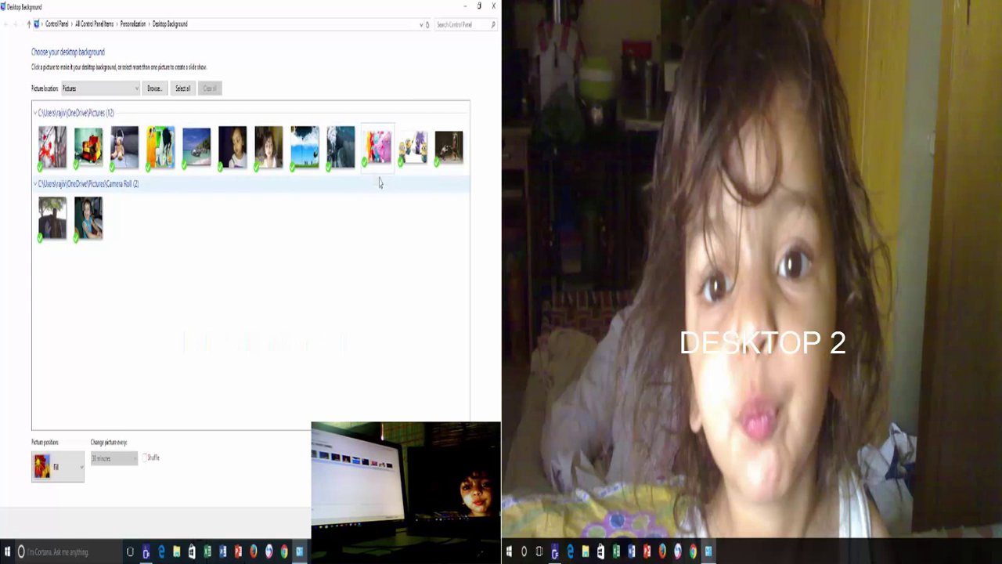
left_click(414, 148)
right_click(414, 149)
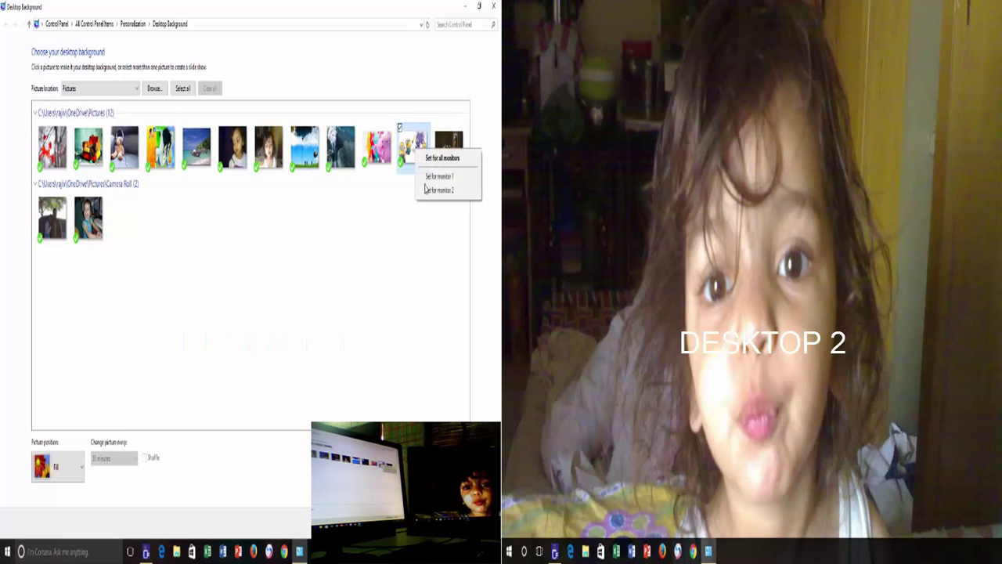
left_click(426, 191)
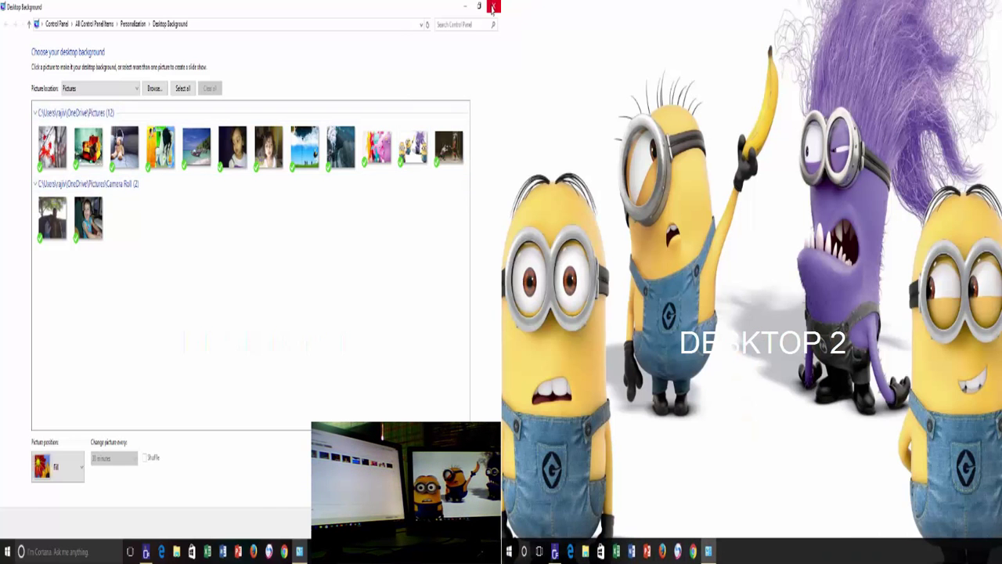
Step: Close the Desktop Background window
left_click(493, 8)
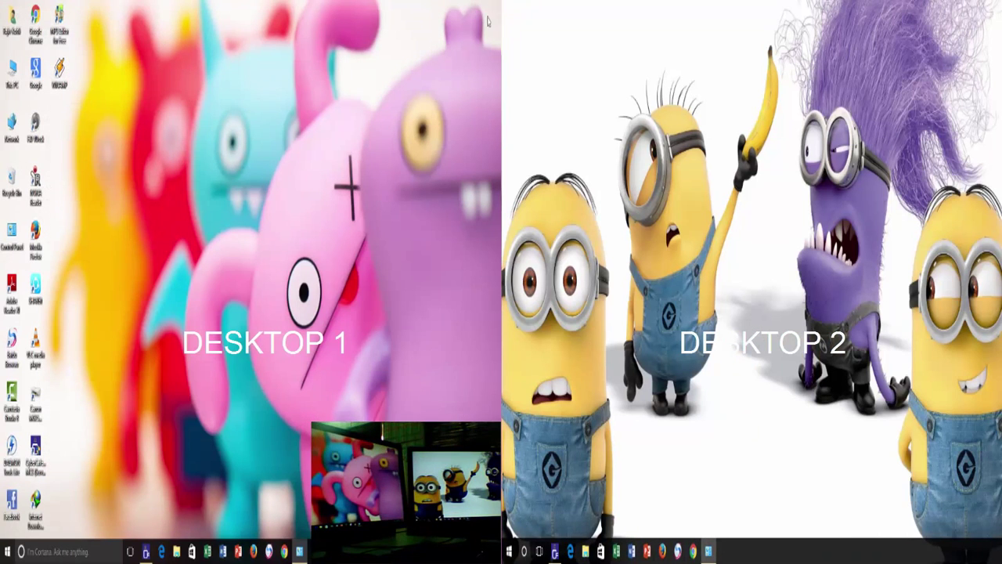